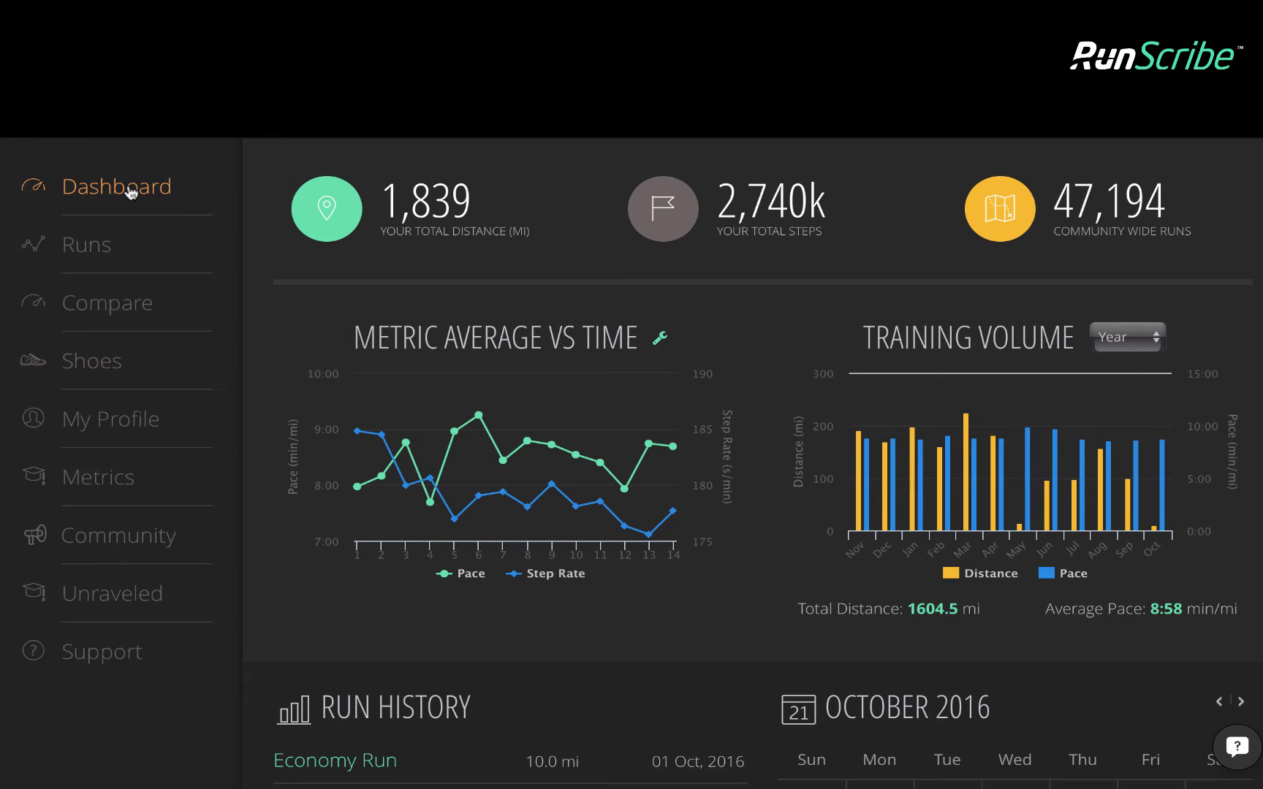
Open the Shoes page to view the New Balance 1400v4 summary, tags and symmetry rating.
{"action": "left_click", "coordinate": [93, 364]}
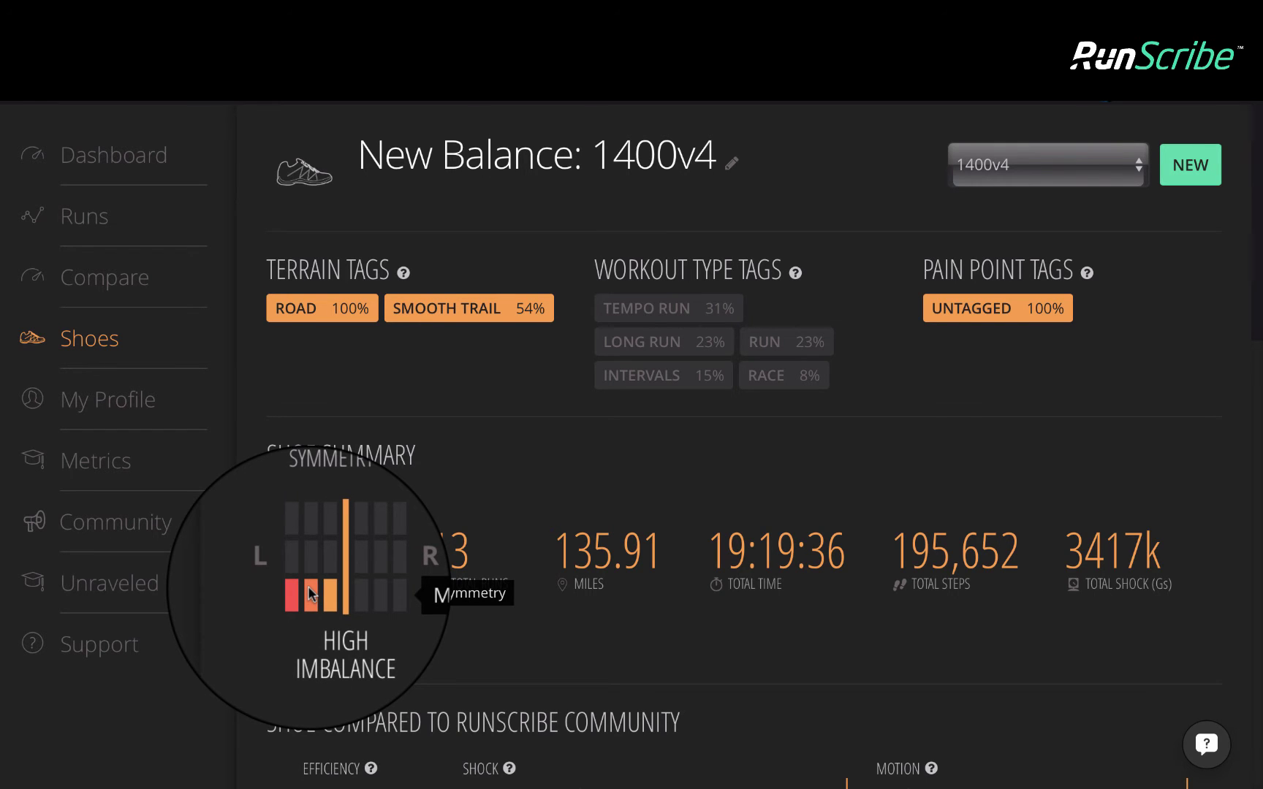
{"action": "scroll", "coordinate": [309, 593], "scroll_direction": "down", "scroll_amount": 6}
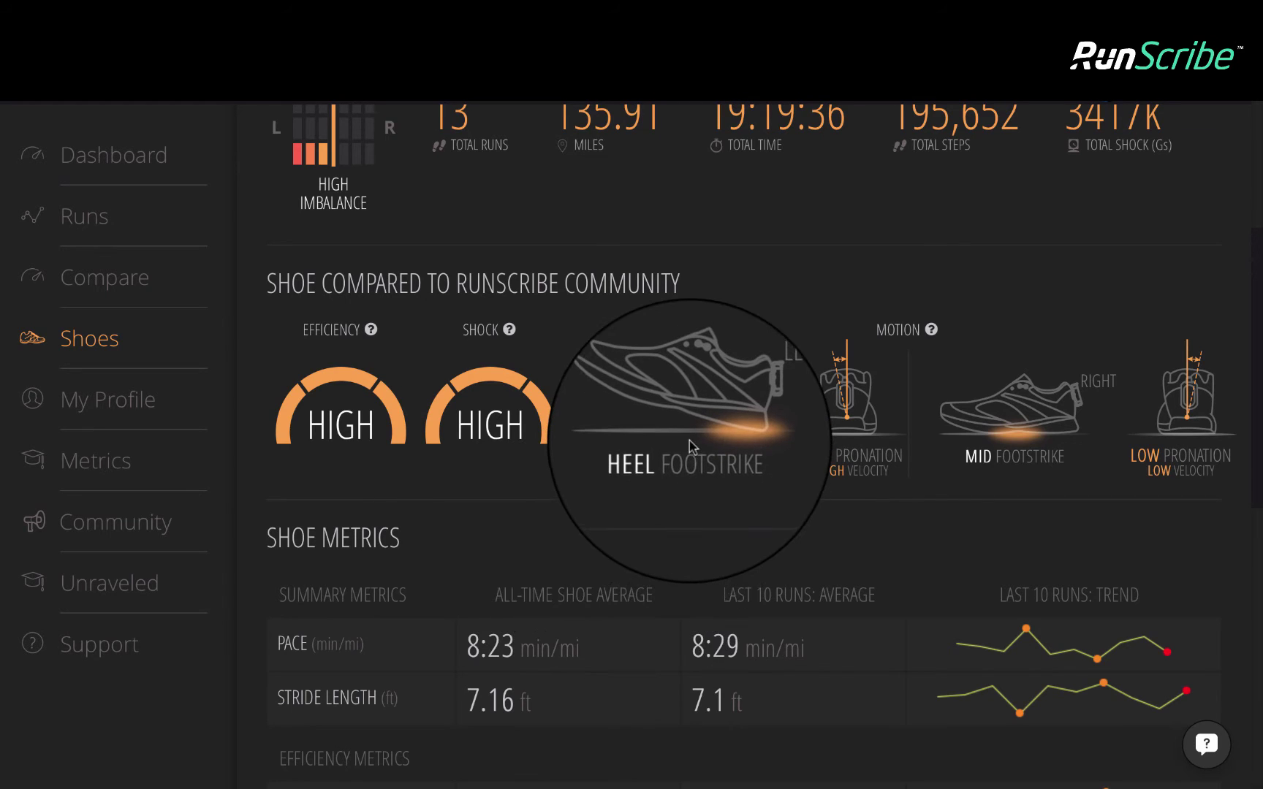
{"action": "scroll", "coordinate": [690, 441], "scroll_direction": "down", "scroll_amount": 1}
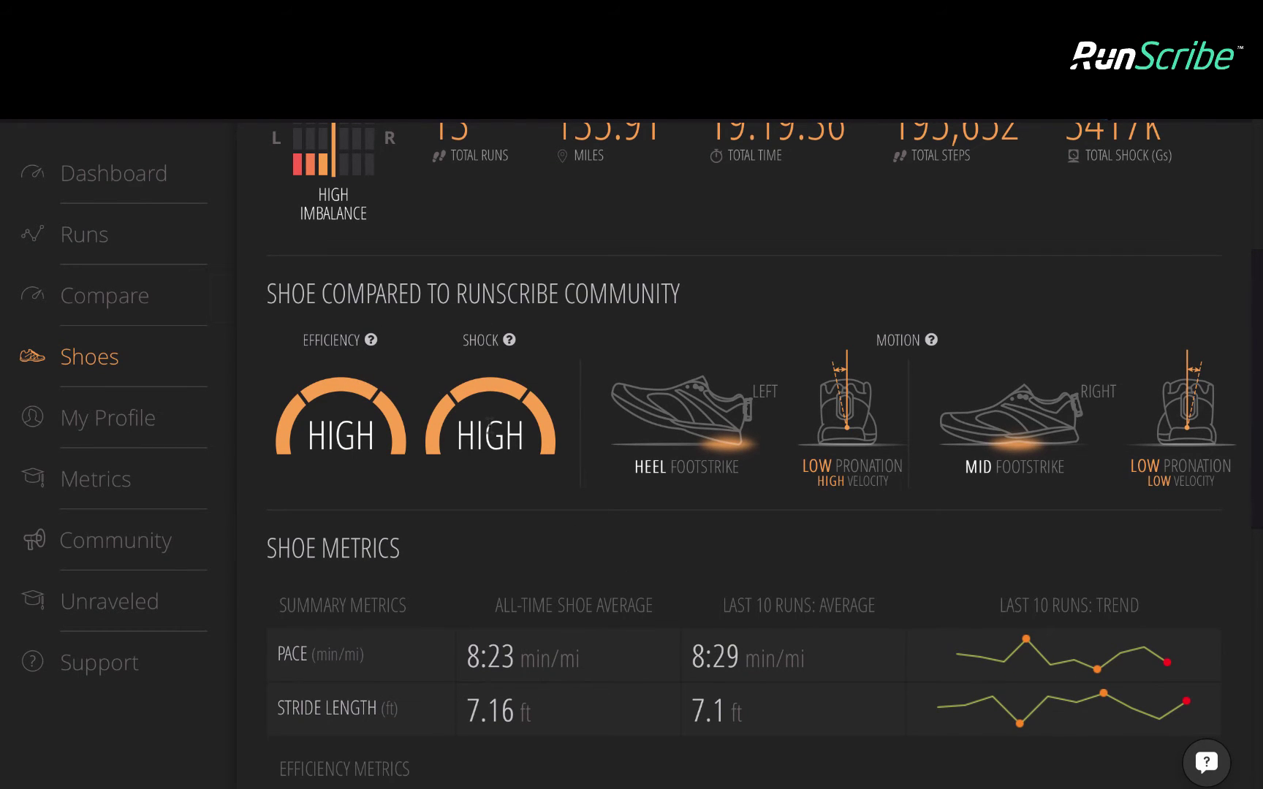
{"action": "scroll", "coordinate": [489, 424], "scroll_direction": "down", "scroll_amount": 10}
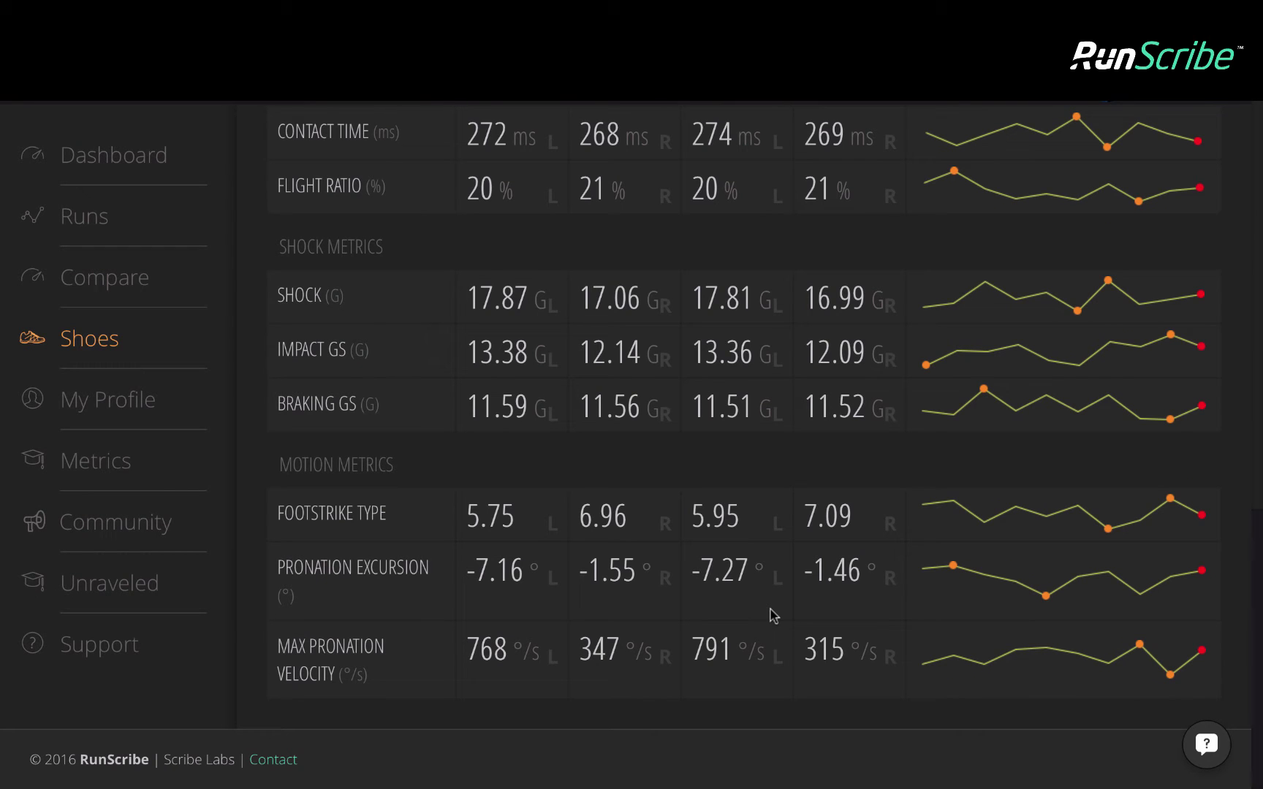
{"action": "scroll", "coordinate": [773, 617], "scroll_direction": "up", "scroll_amount": 13}
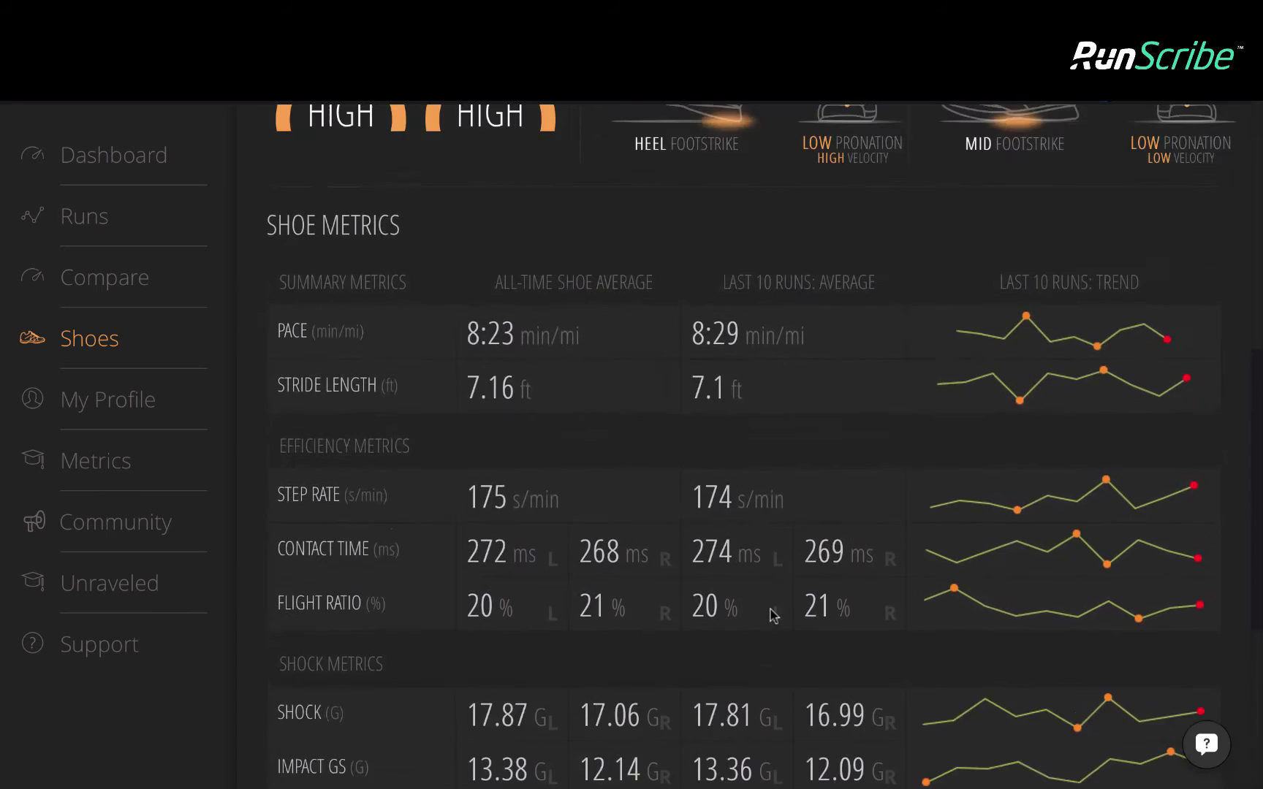
{"action": "scroll", "coordinate": [774, 616], "scroll_direction": "up", "scroll_amount": 4}
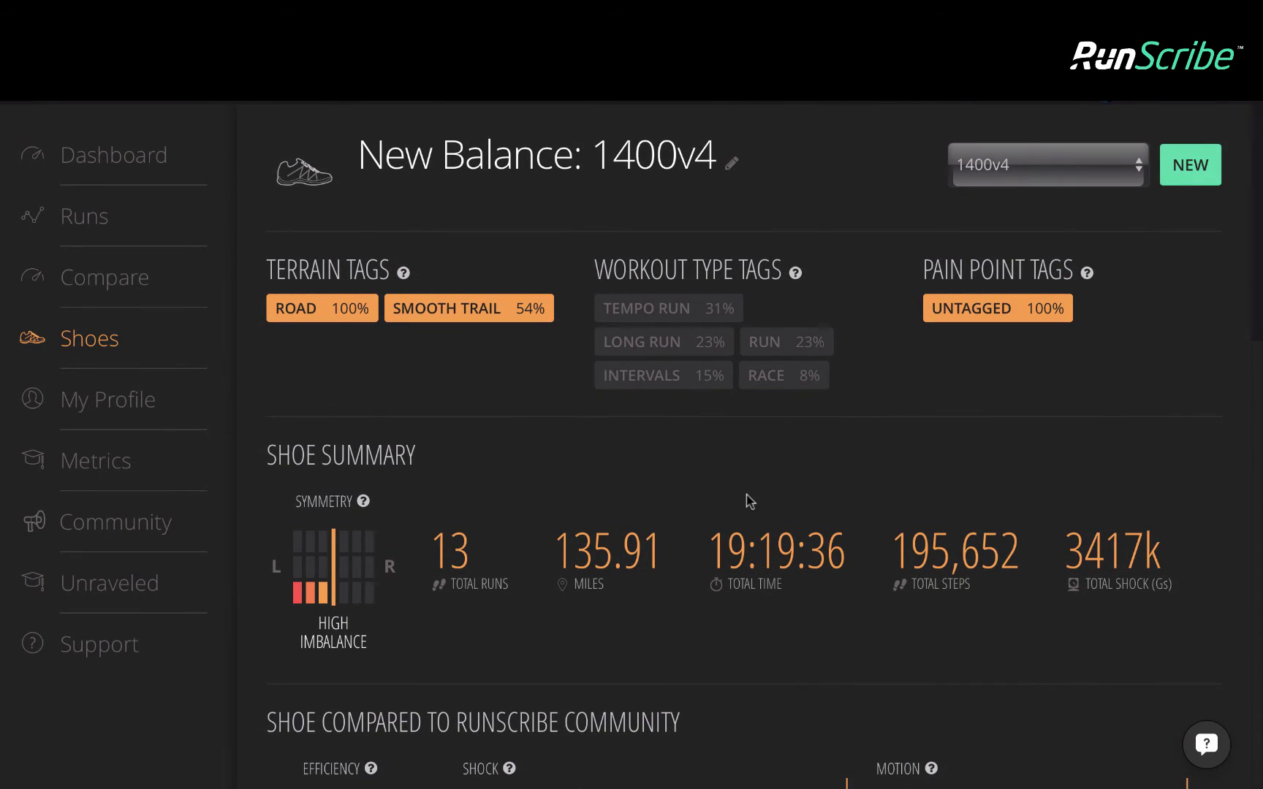
Filter the New Balance 1400v4 stats to LONG RUN workouts and review the results.
{"action": "left_click", "coordinate": [640, 344]}
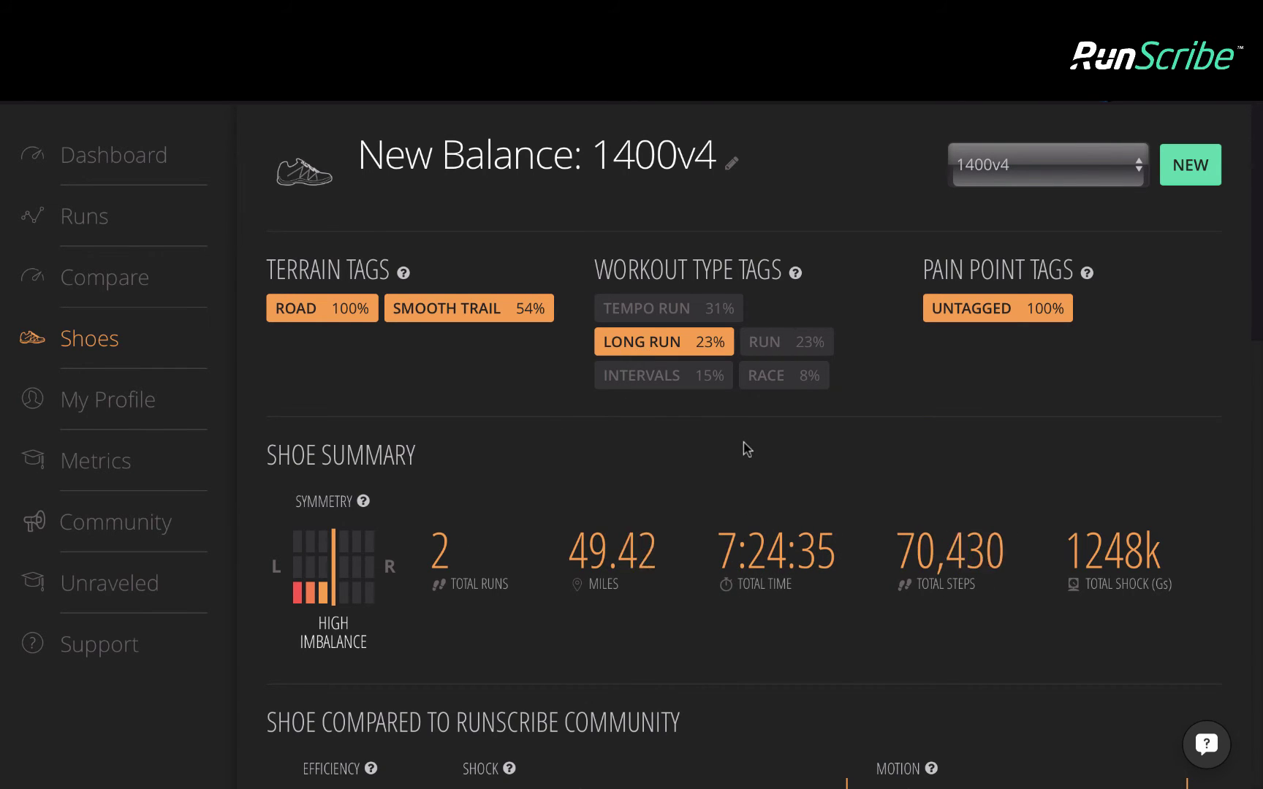
{"action": "scroll", "coordinate": [747, 449], "scroll_direction": "down", "scroll_amount": 4}
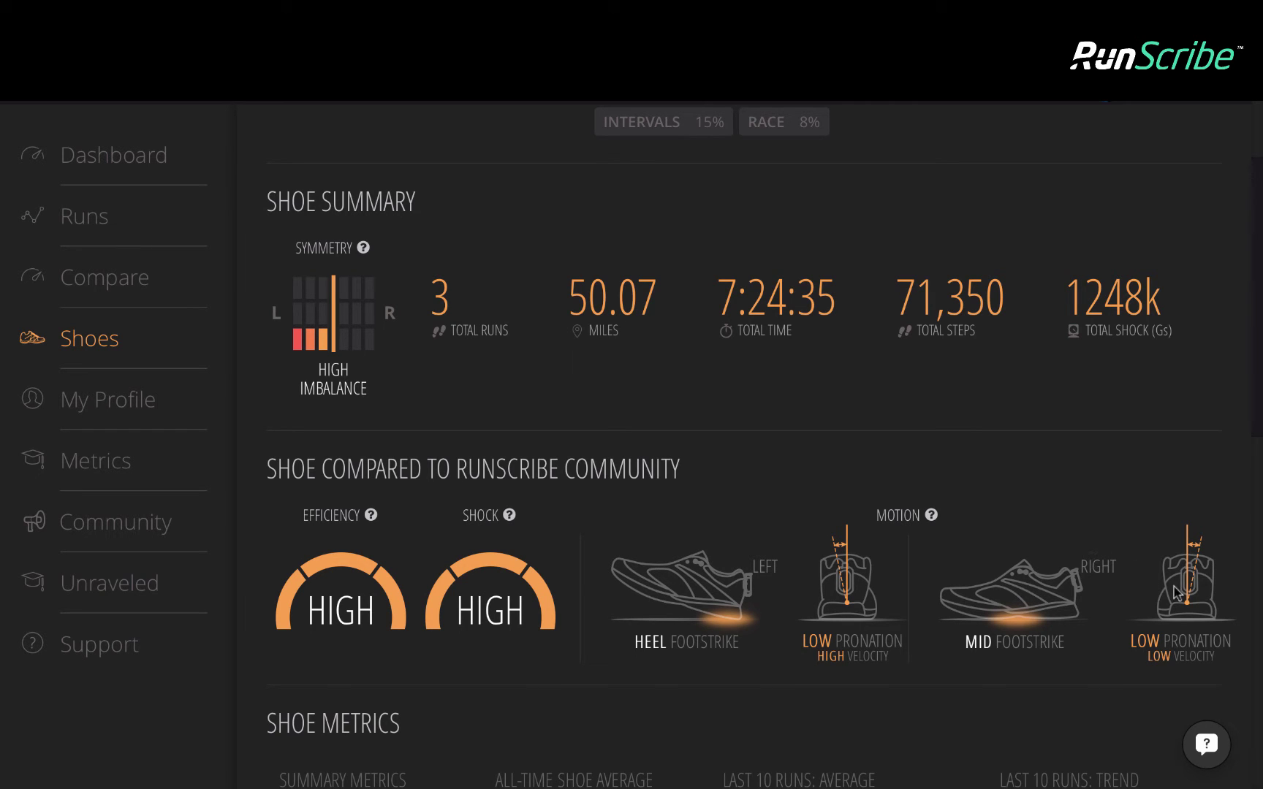
{"action": "scroll", "coordinate": [793, 504], "scroll_direction": "up", "scroll_amount": 3}
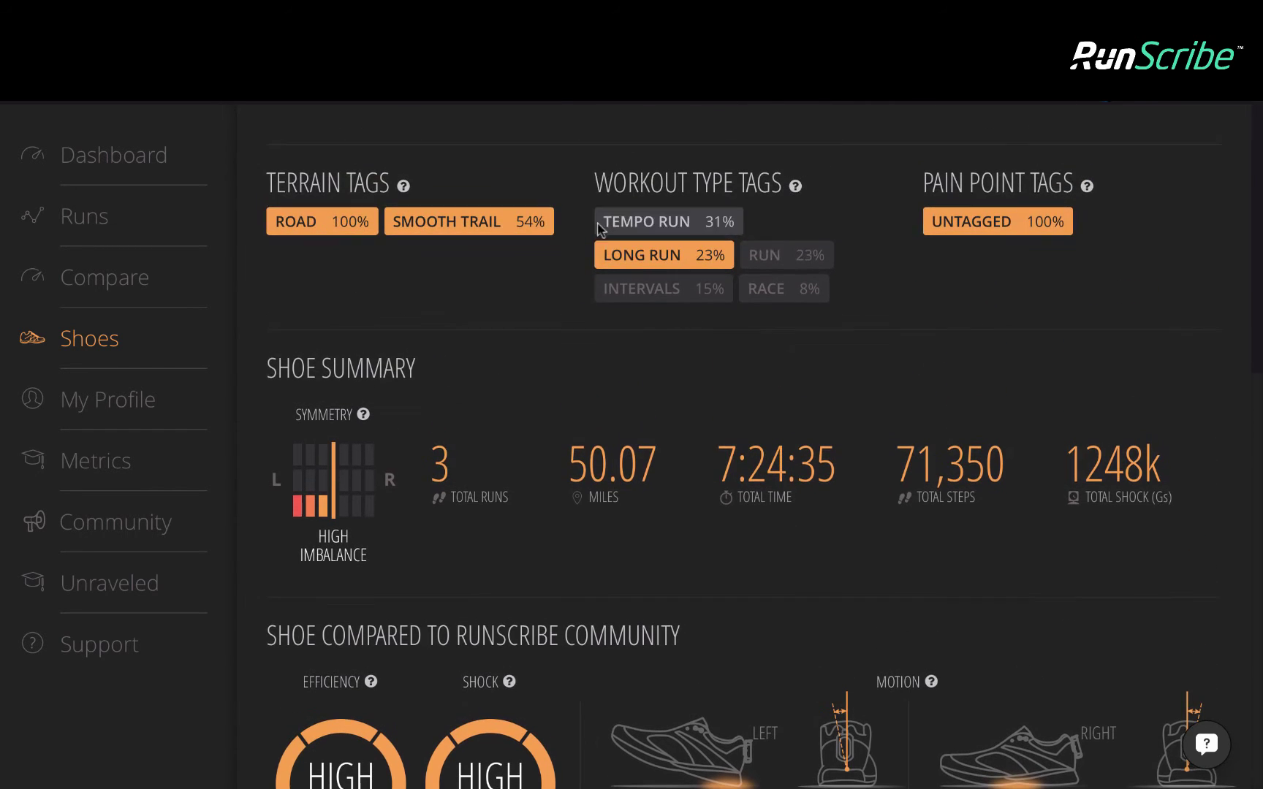
Swap the LONG RUN filter for RUN, giving 3 runs, 20.37 miles and medium imbalance.
{"action": "left_click", "coordinate": [623, 256]}
{"action": "left_click", "coordinate": [775, 256]}
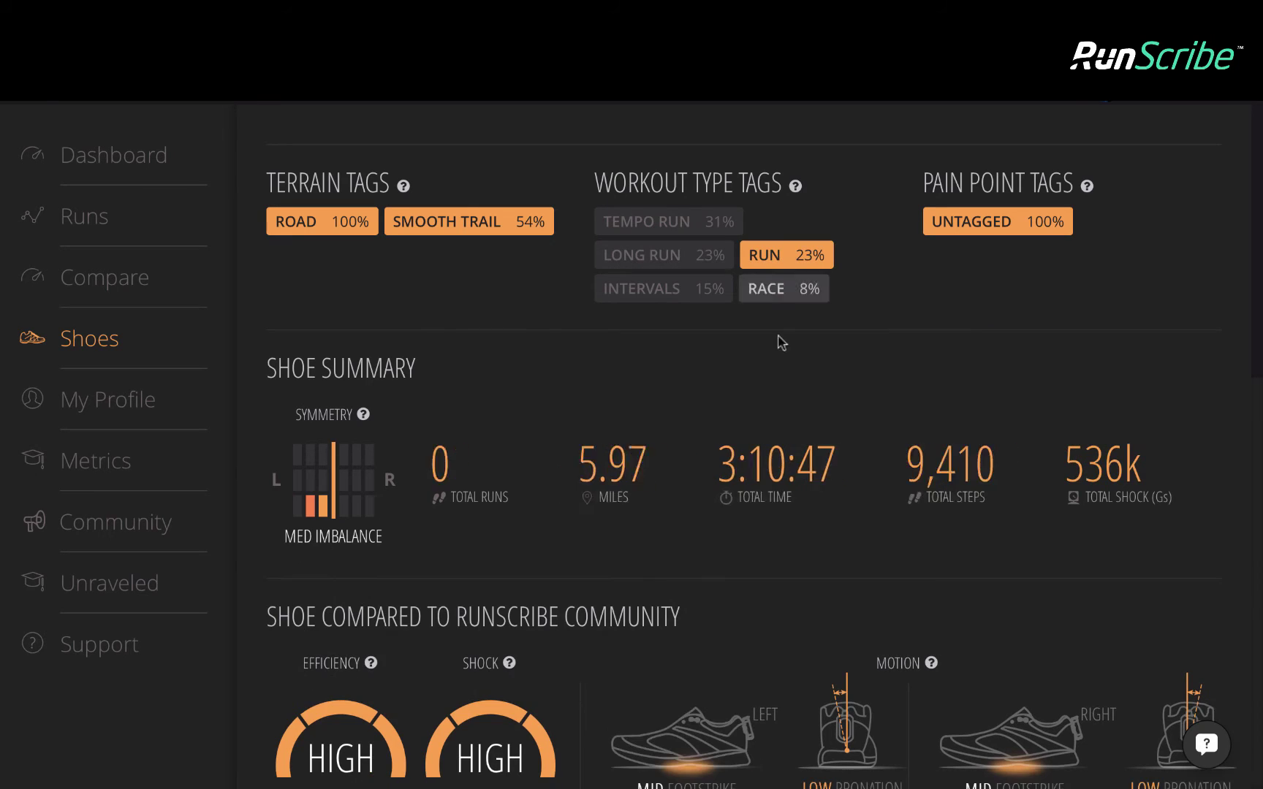
{"action": "scroll", "coordinate": [773, 378], "scroll_direction": "down", "scroll_amount": 3}
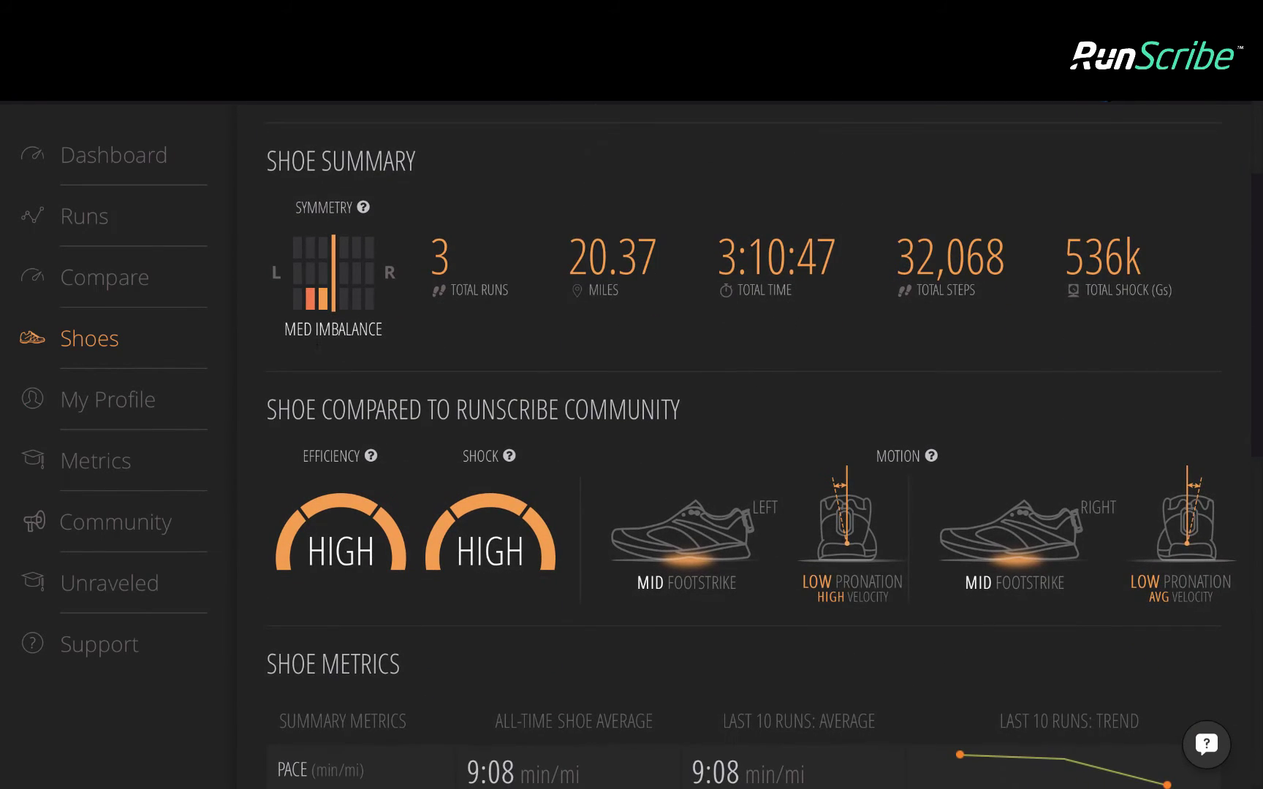
{"action": "scroll", "coordinate": [808, 409], "scroll_direction": "down", "scroll_amount": 2}
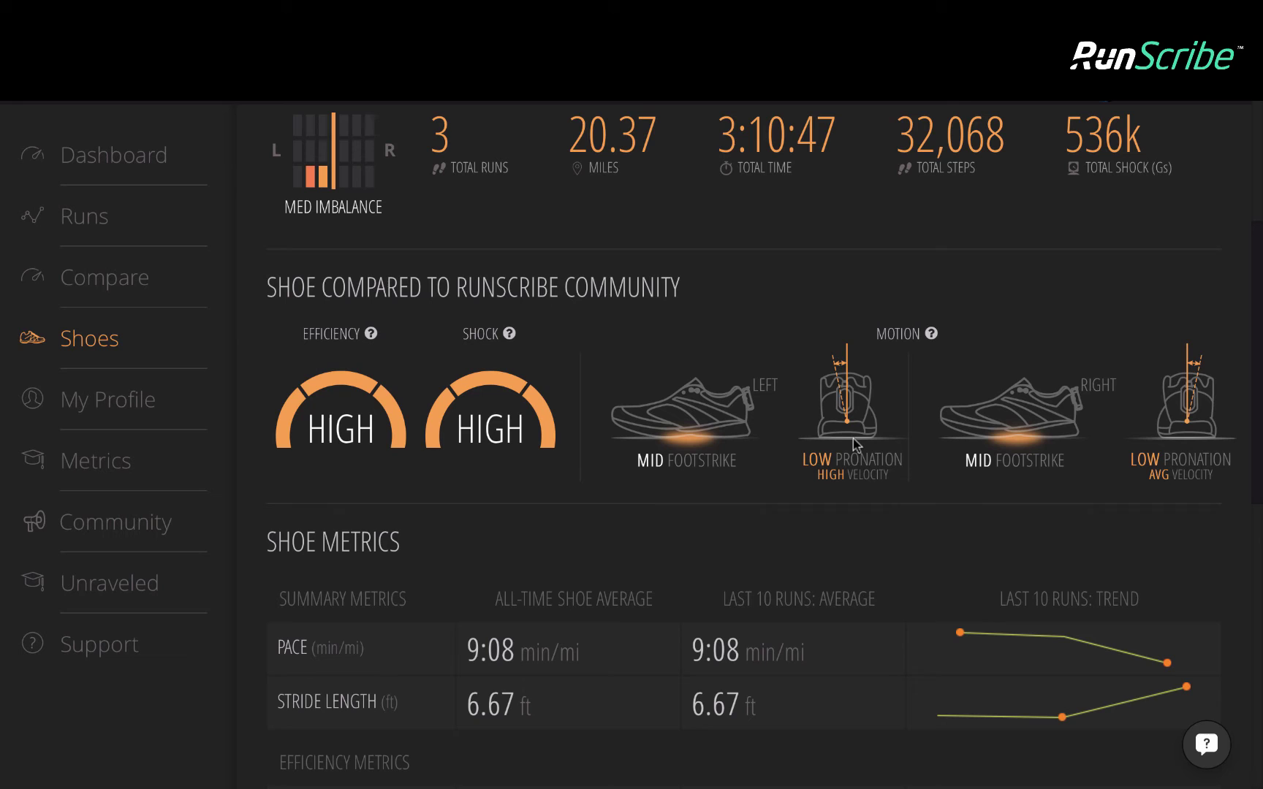
{"action": "scroll", "coordinate": [853, 438], "scroll_direction": "up", "scroll_amount": 6}
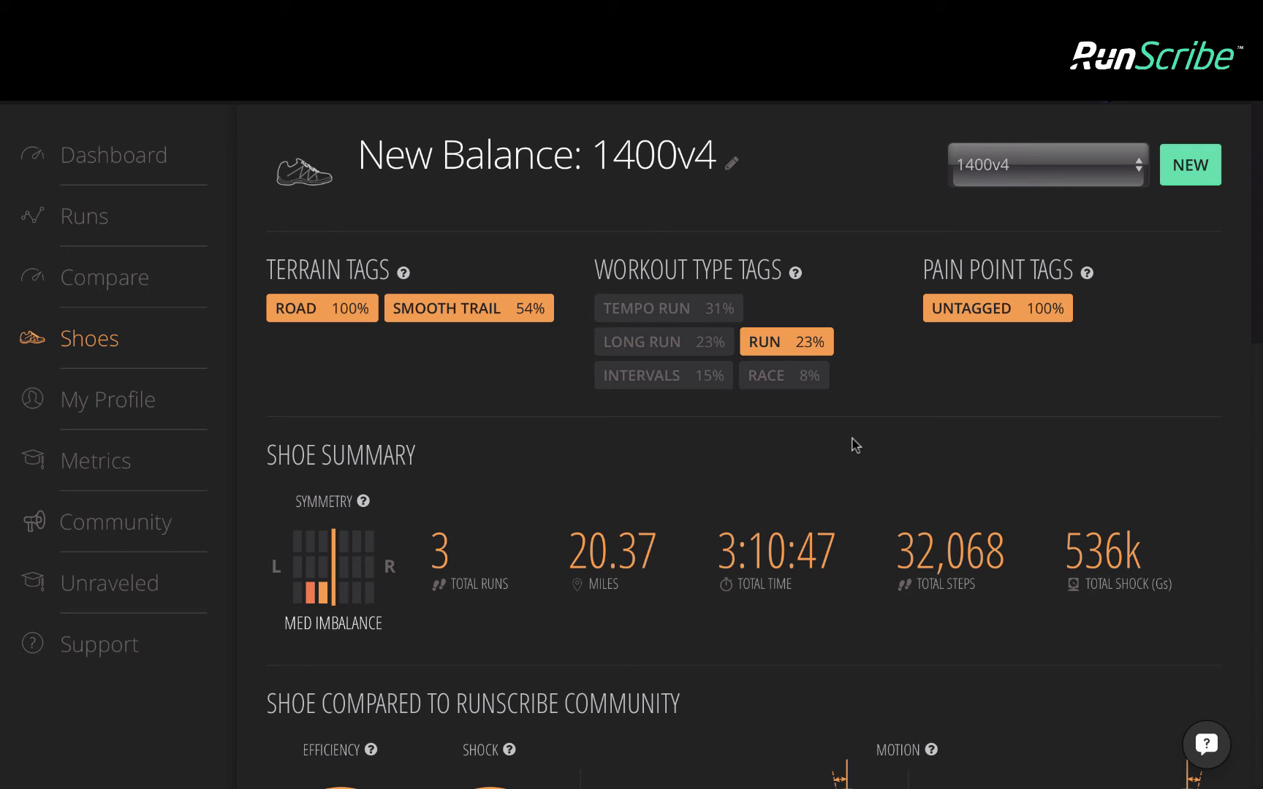
Switch to the Saucony Zealot ISO 2 and review its 7 runs, 36.79 miles and high imbalance.
{"action": "left_click", "coordinate": [1089, 164]}
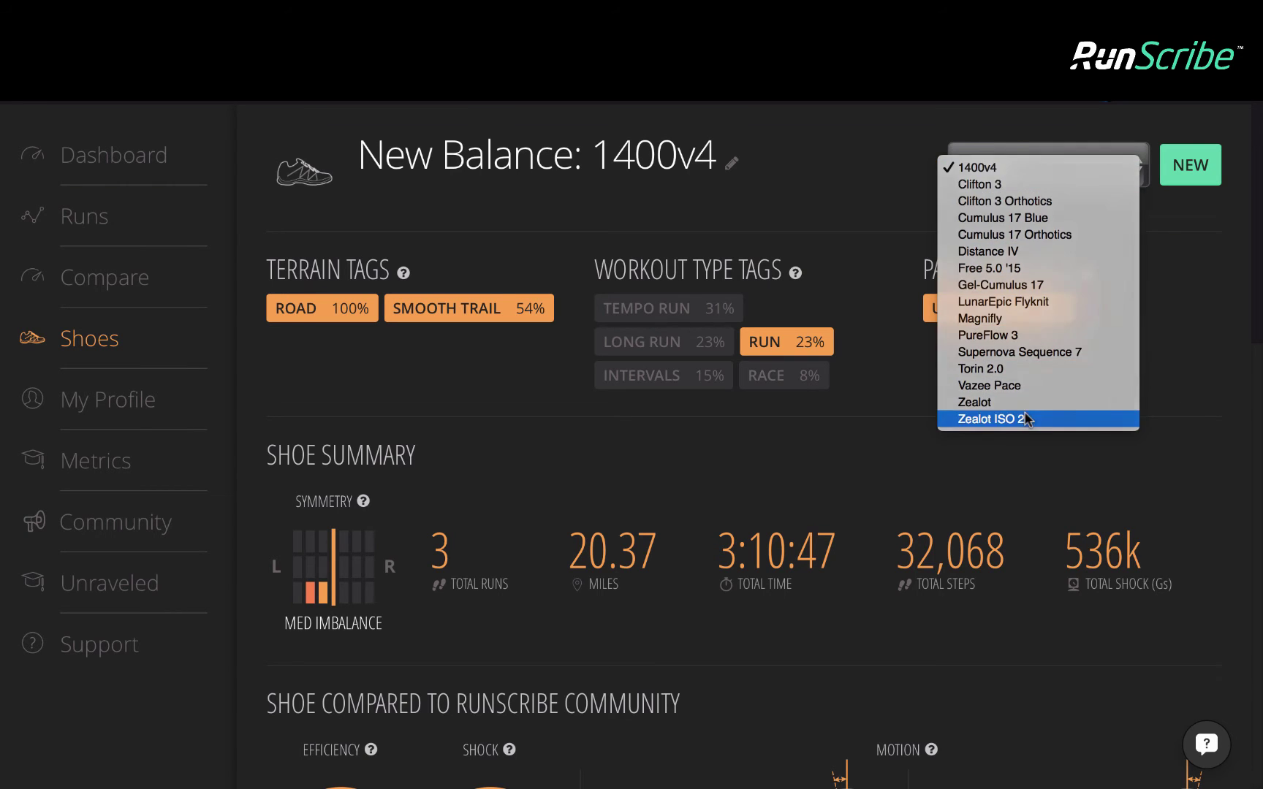
{"action": "key", "text": "Escape"}
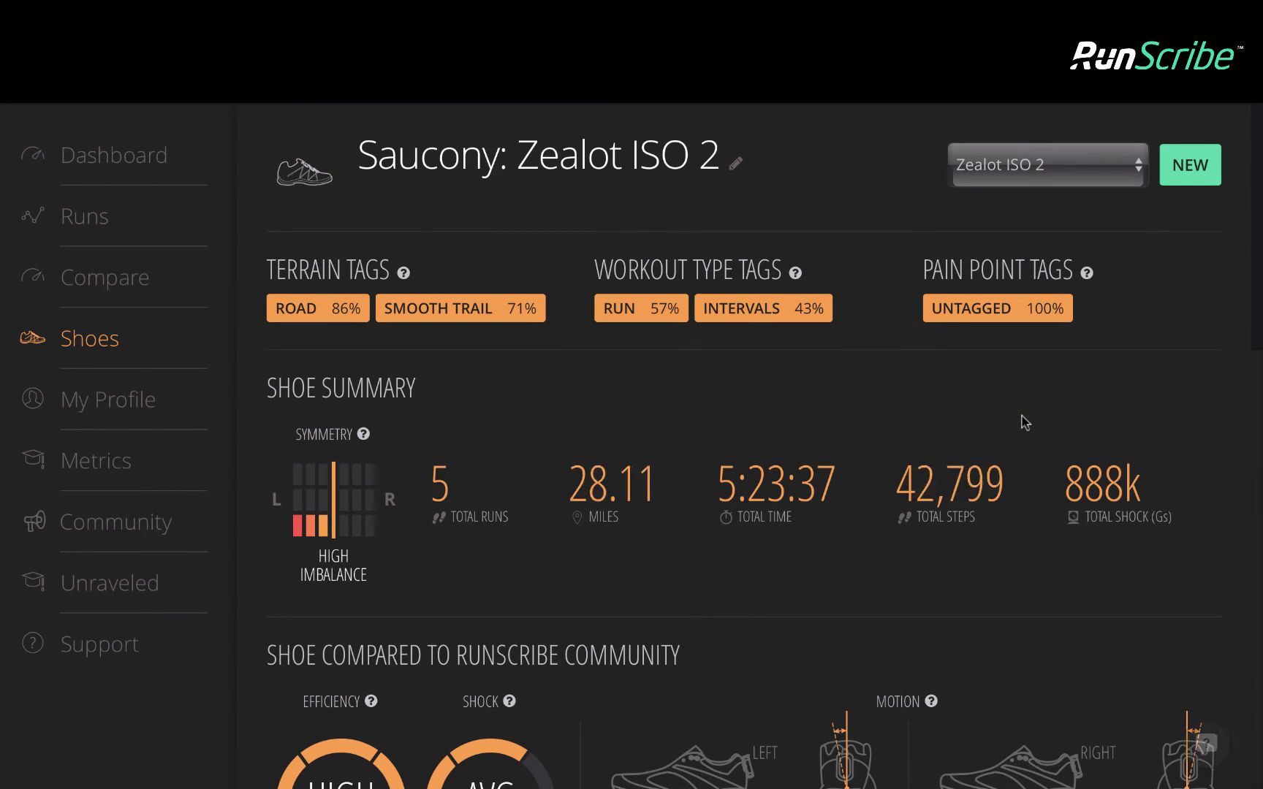
{"action": "scroll", "coordinate": [1007, 369], "scroll_direction": "down", "scroll_amount": 5}
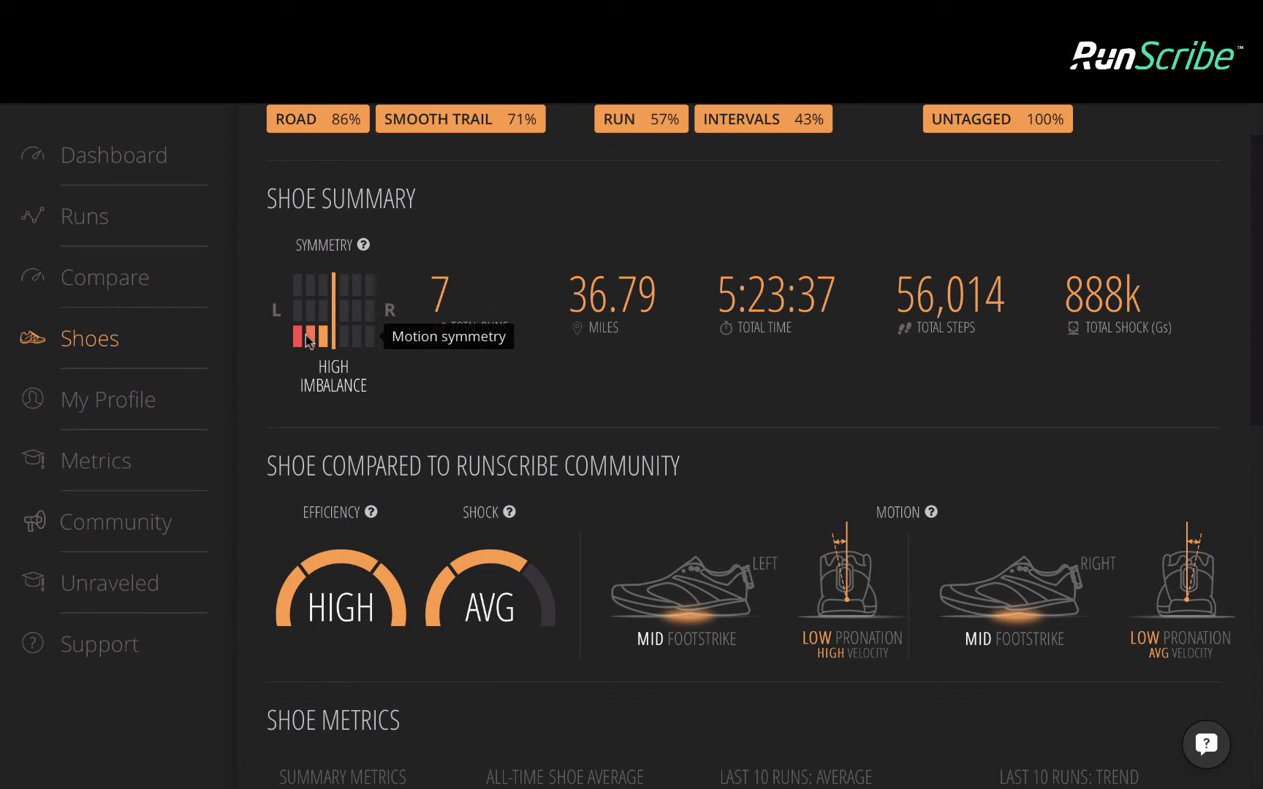
{"action": "scroll", "coordinate": [570, 413], "scroll_direction": "down", "scroll_amount": 2}
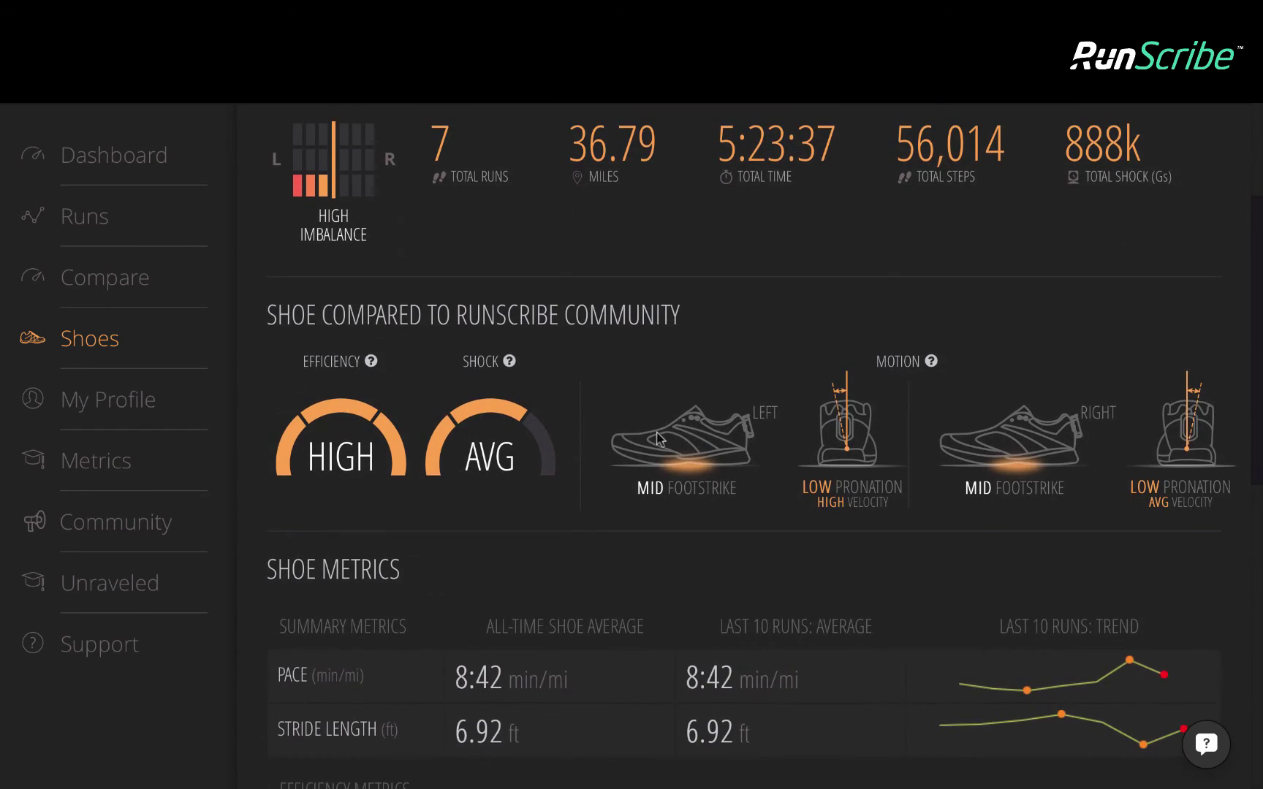
{"action": "scroll", "coordinate": [672, 442], "scroll_direction": "up", "scroll_amount": 1}
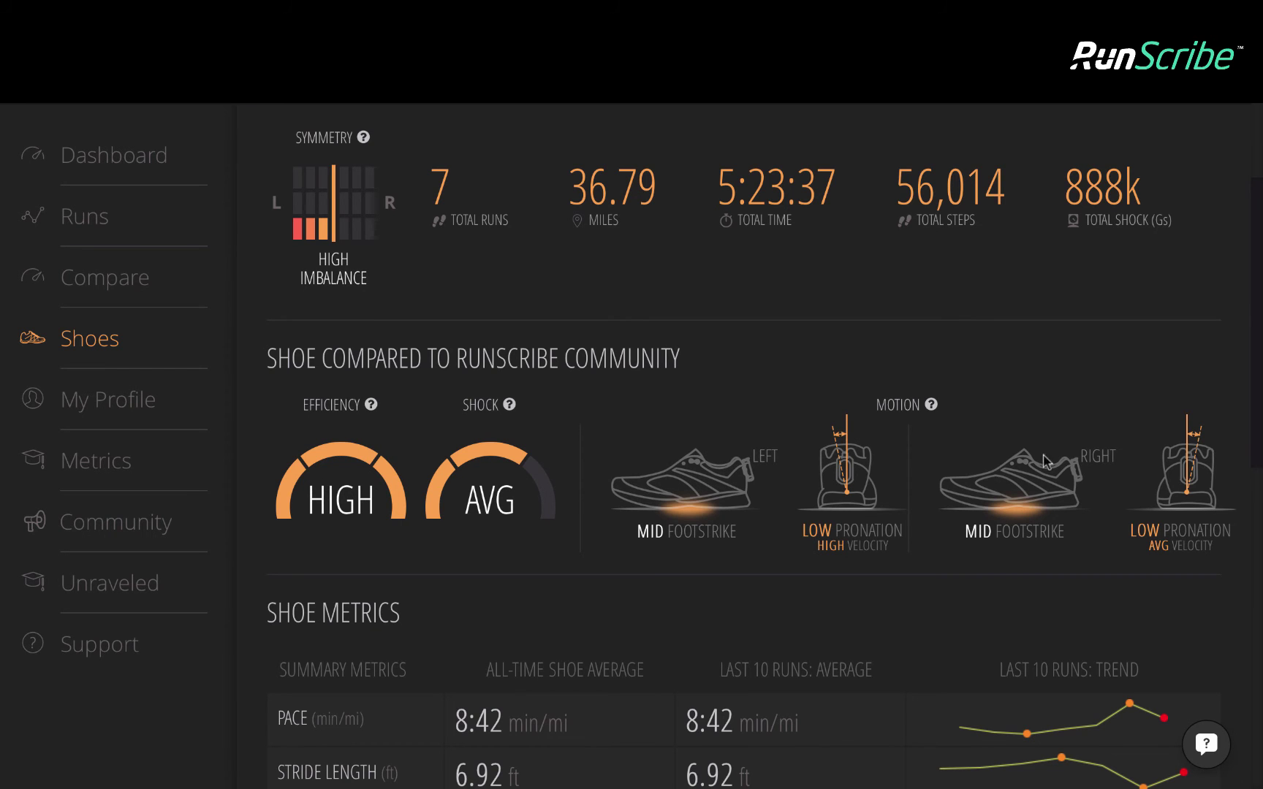
{"action": "scroll", "coordinate": [1069, 441], "scroll_direction": "up", "scroll_amount": 5}
Select the ASICS Cumulus 17 Blue and review its 21 runs, 102.92 miles and balanced symmetry.
{"action": "left_click", "coordinate": [1063, 164]}
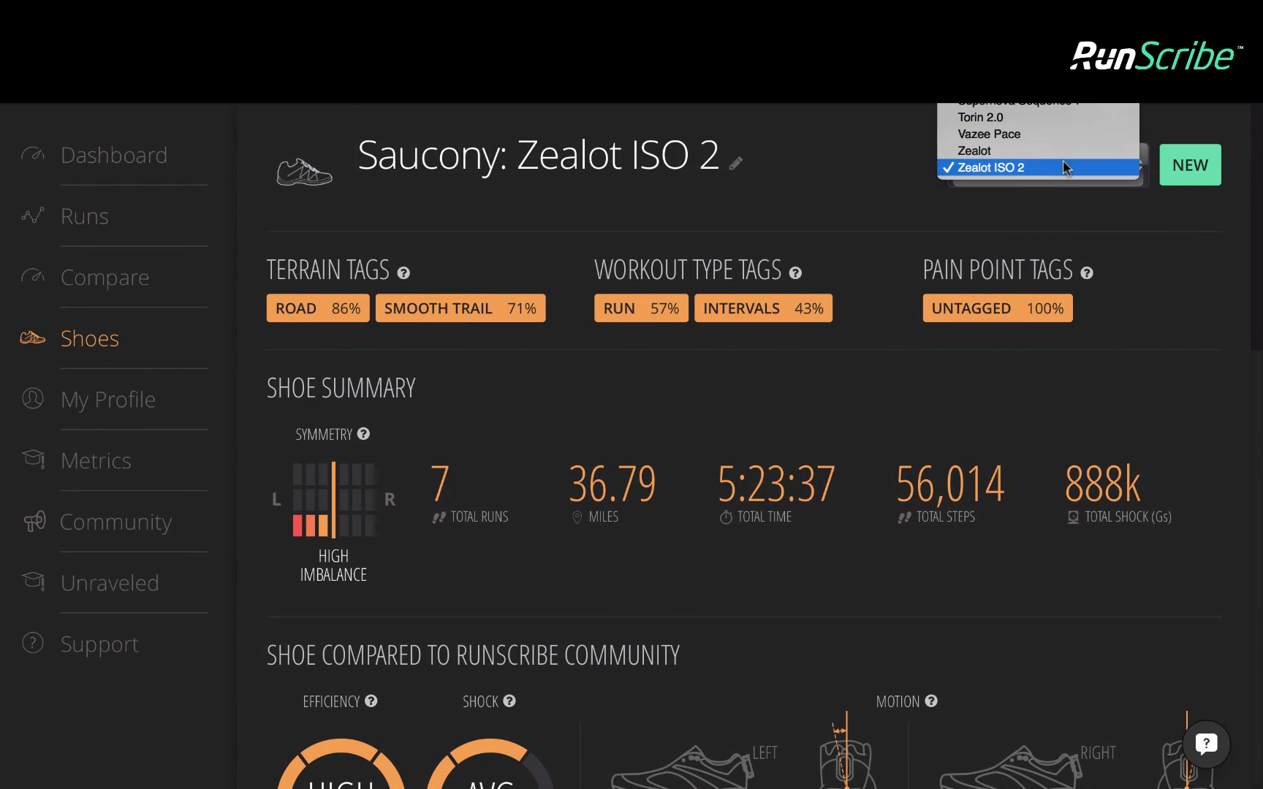
{"action": "scroll", "coordinate": [1063, 168], "scroll_direction": "up", "scroll_amount": 3}
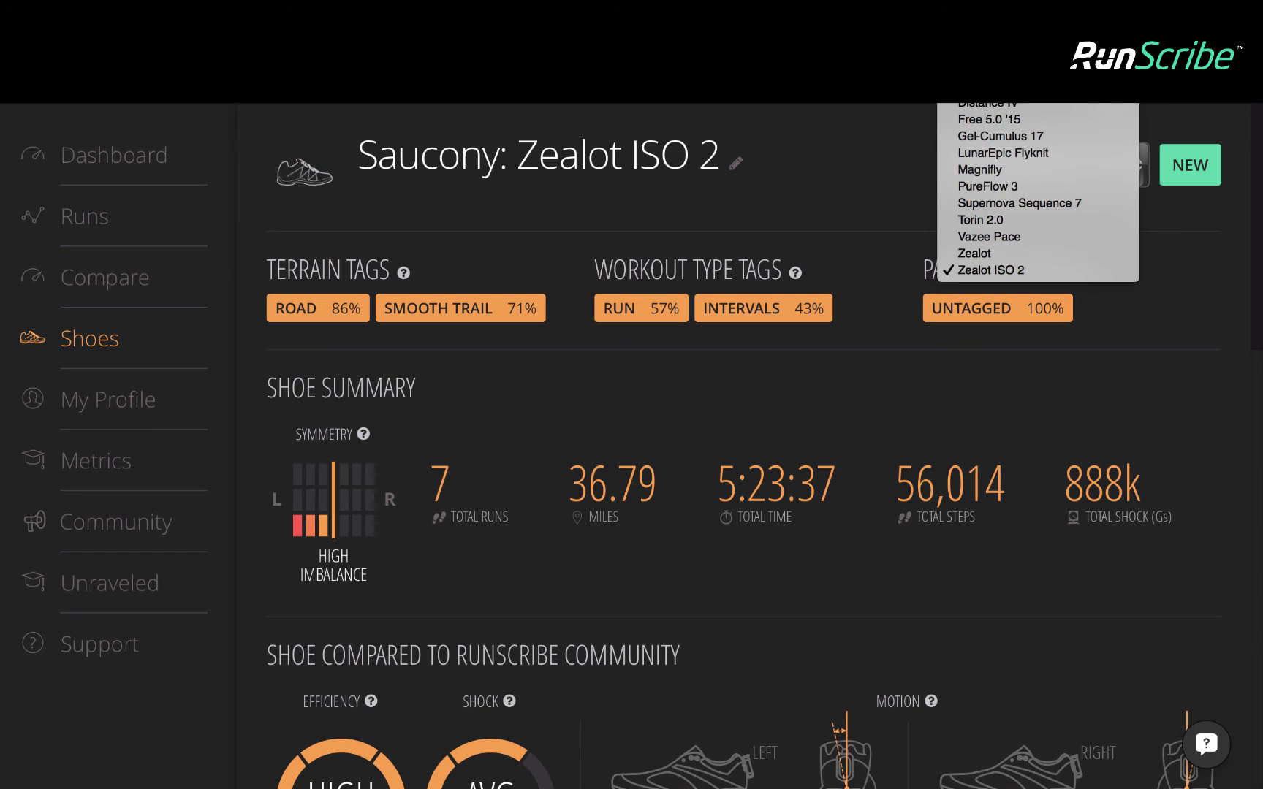
{"action": "left_click", "coordinate": [995, 110]}
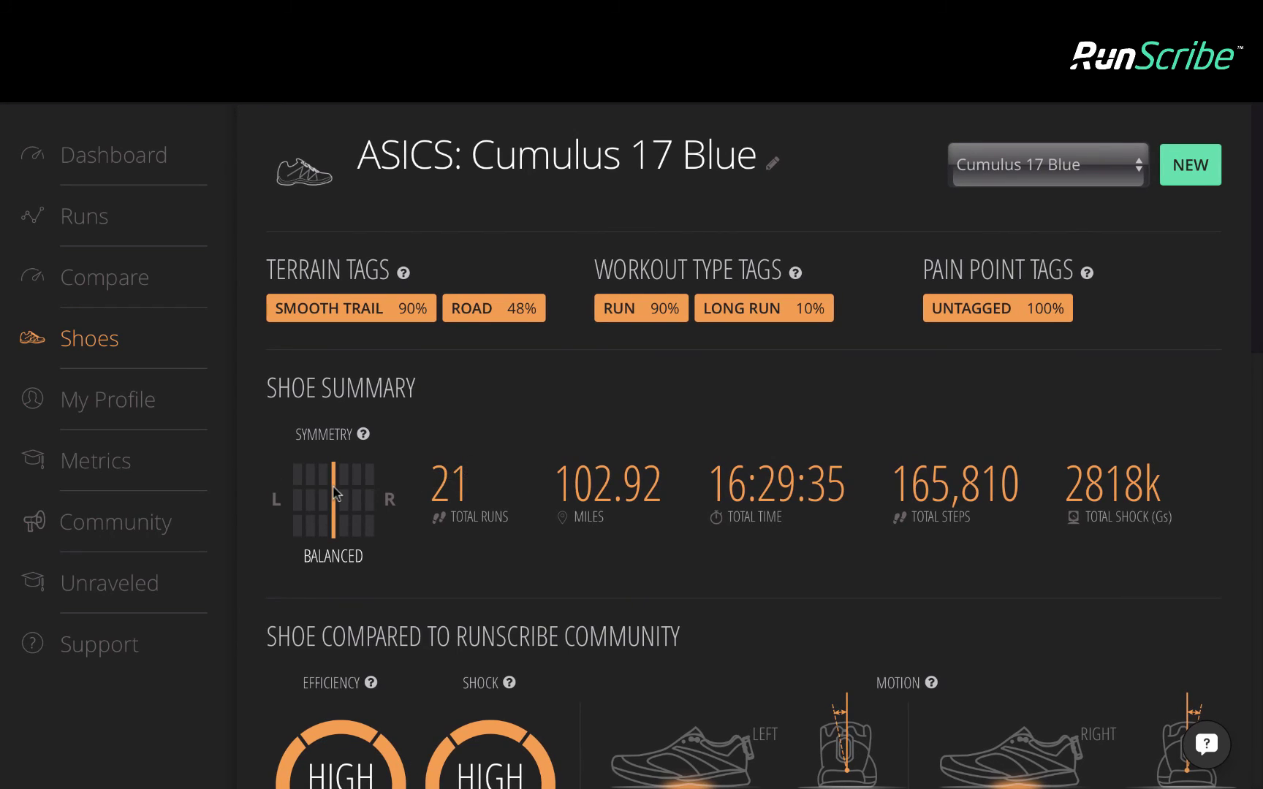
{"action": "scroll", "coordinate": [335, 494], "scroll_direction": "down", "scroll_amount": 4}
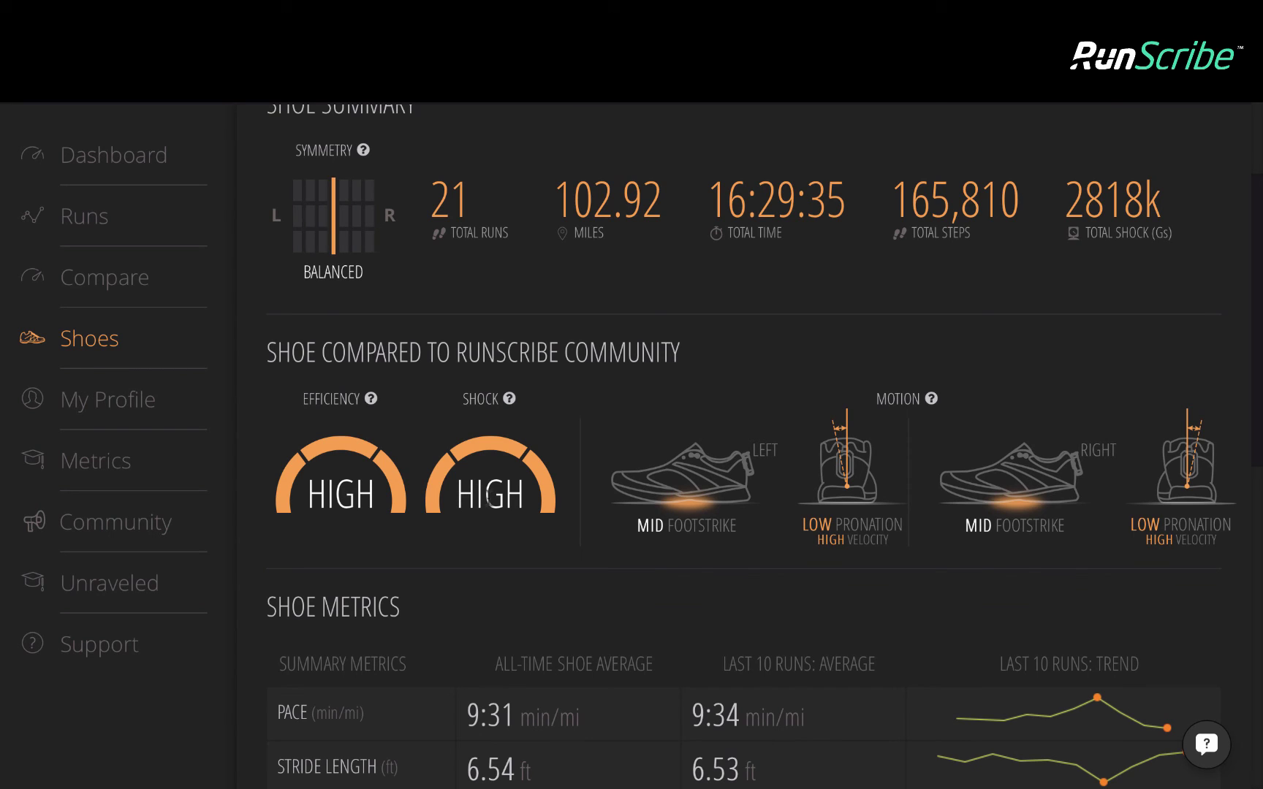
{"action": "scroll", "coordinate": [1021, 471], "scroll_direction": "up", "scroll_amount": 4}
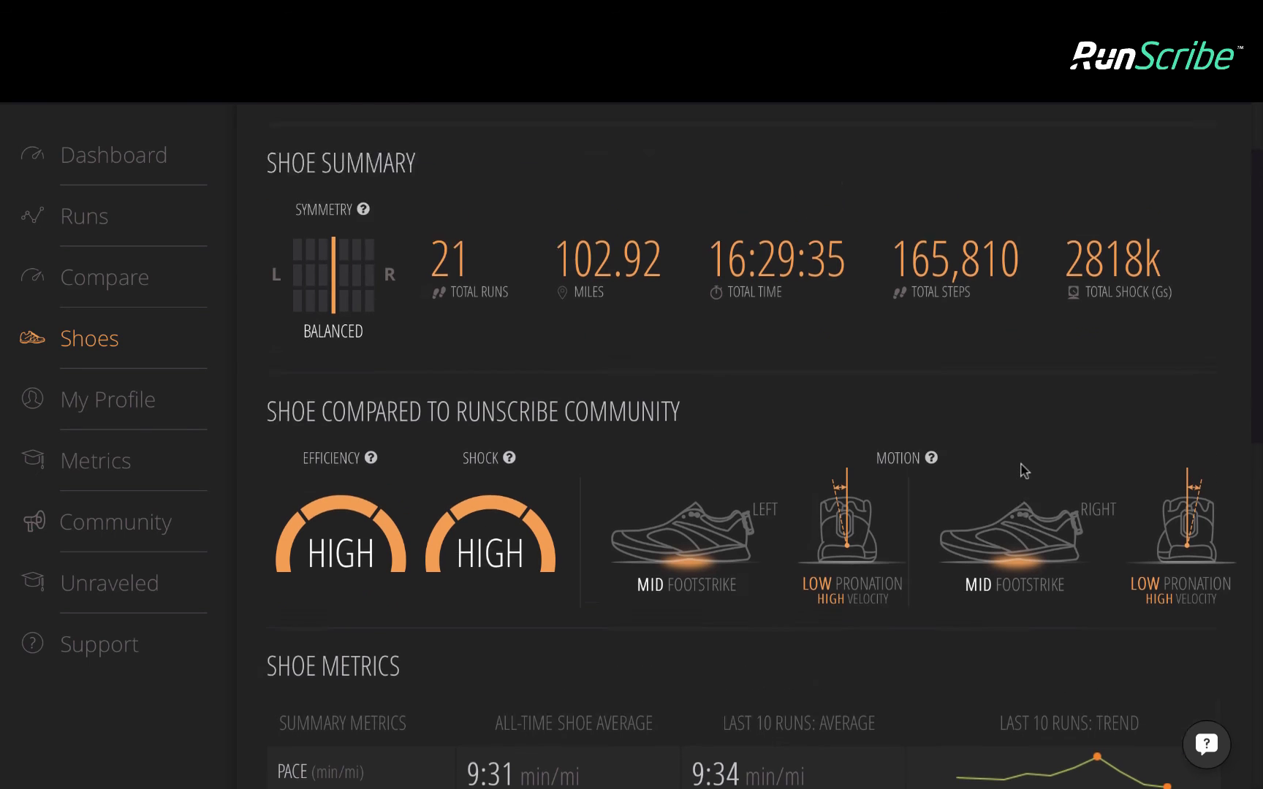
Select the ASICS Cumulus 17 Orthotics and review its 10 runs, 84.82 miles, 12:06:42 stats.
{"action": "left_click", "coordinate": [1056, 161]}
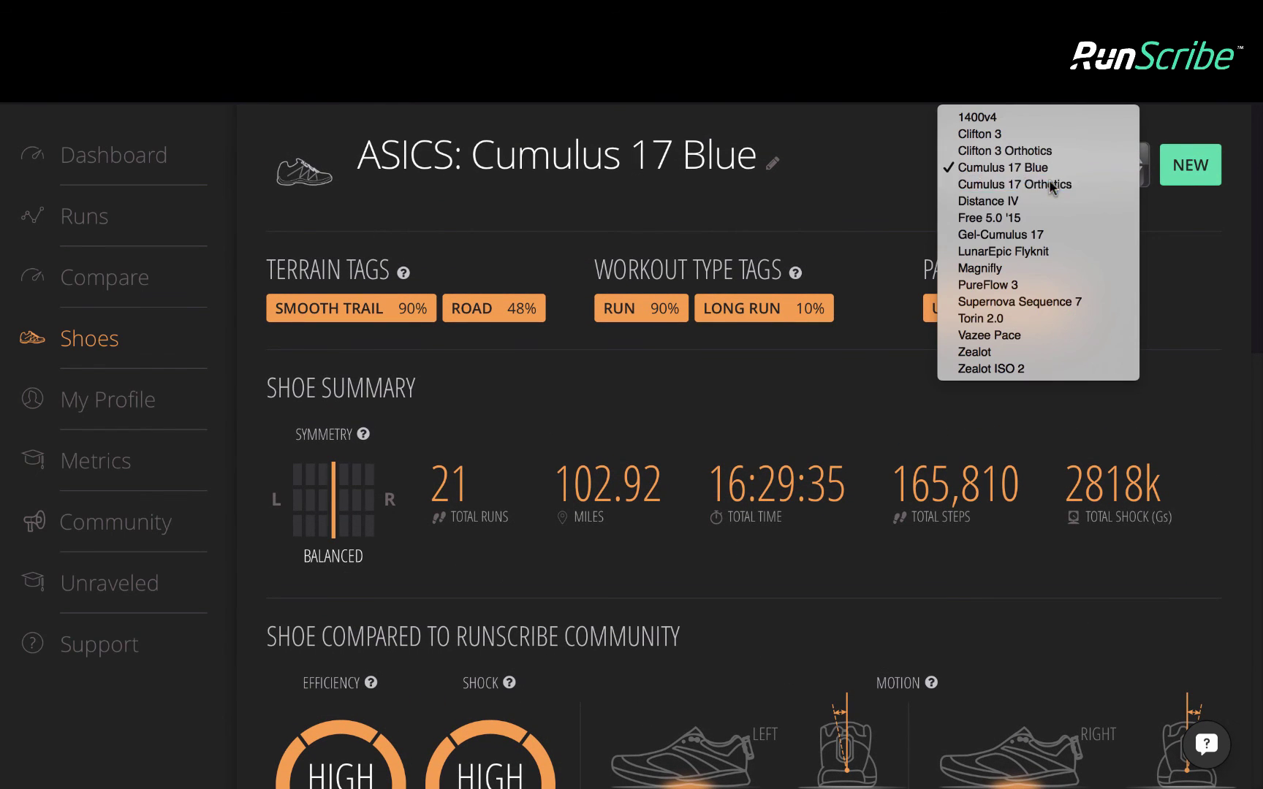
{"action": "left_click", "coordinate": [1054, 184]}
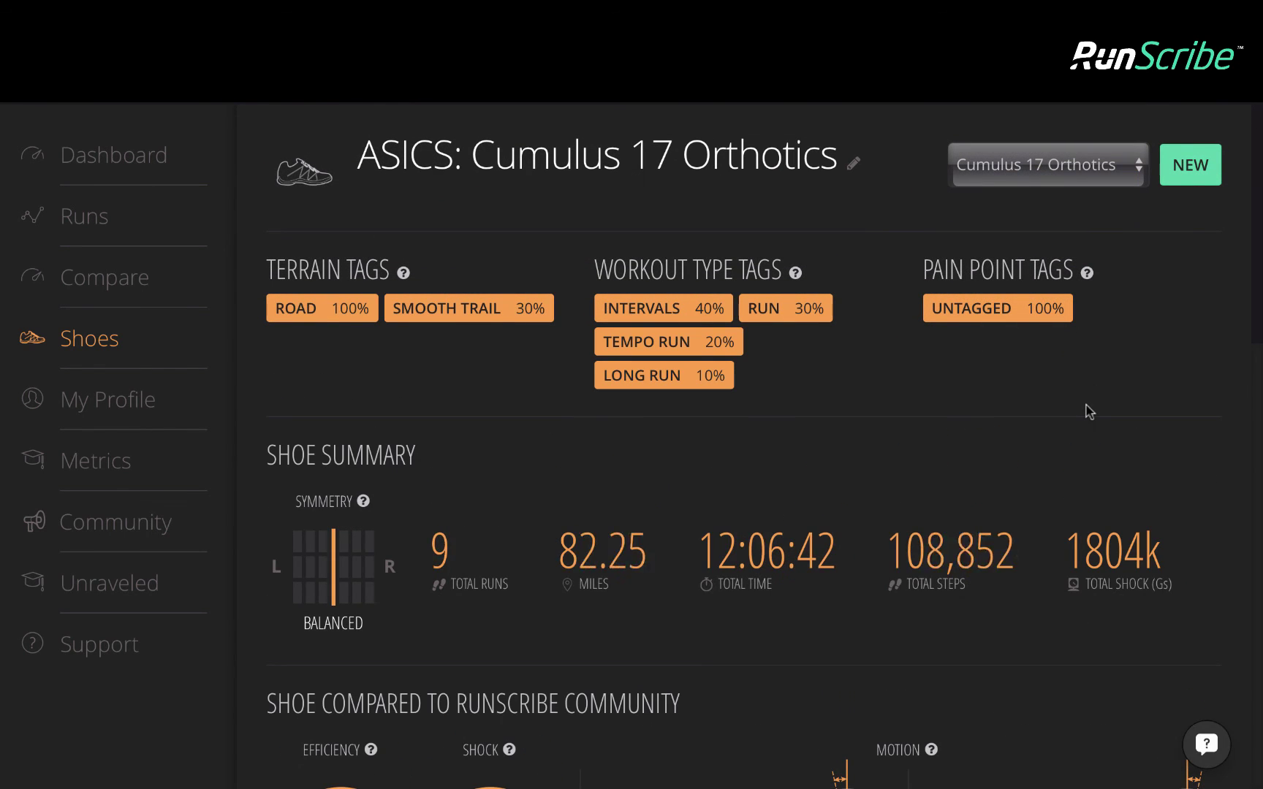
{"action": "scroll", "coordinate": [1090, 410], "scroll_direction": "down", "scroll_amount": 4}
{"action": "scroll", "coordinate": [1089, 411], "scroll_direction": "down", "scroll_amount": 2}
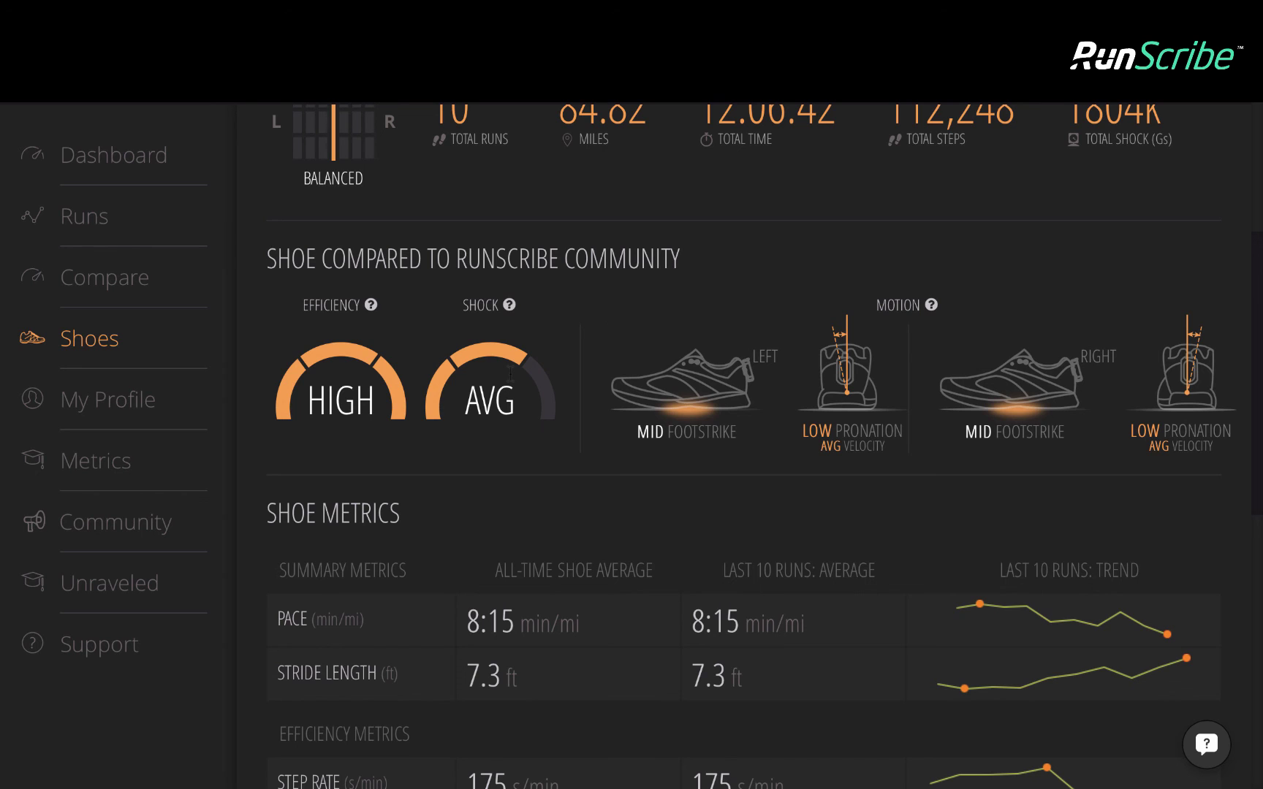
{"action": "scroll", "coordinate": [508, 388], "scroll_direction": "up", "scroll_amount": 6}
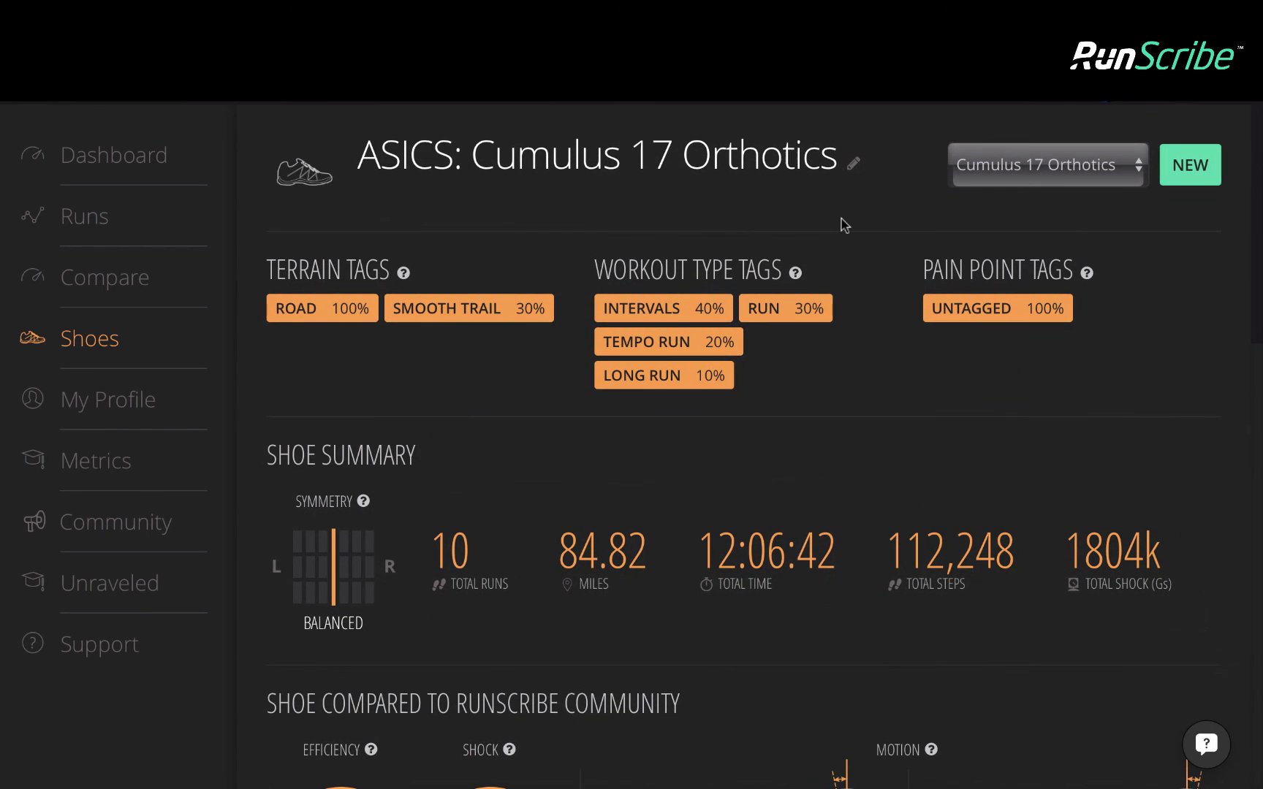